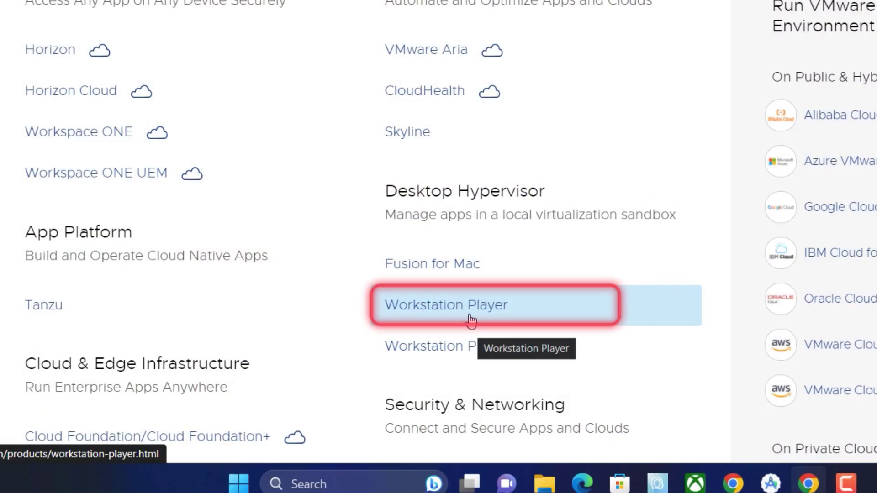
Download VMware Workstation 17.0.2 Player for Windows 64-bit operating systems from the VMware Workstation Player product page
click(471, 312)
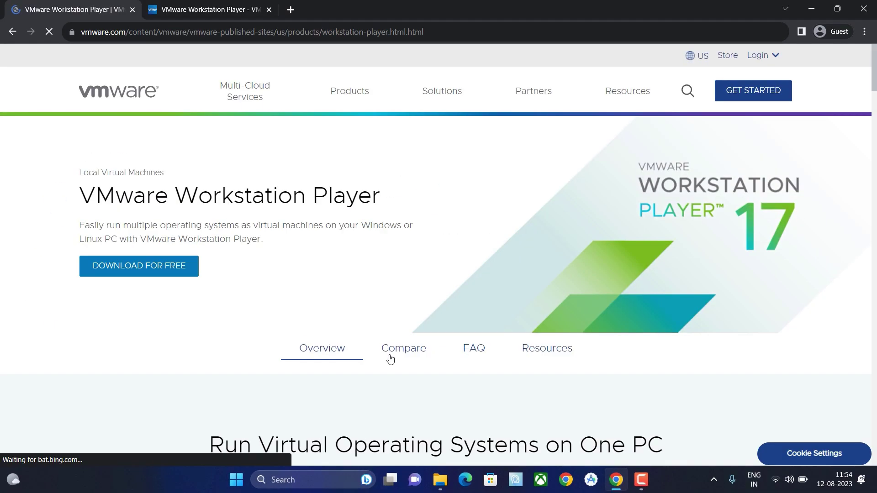
click(92, 265)
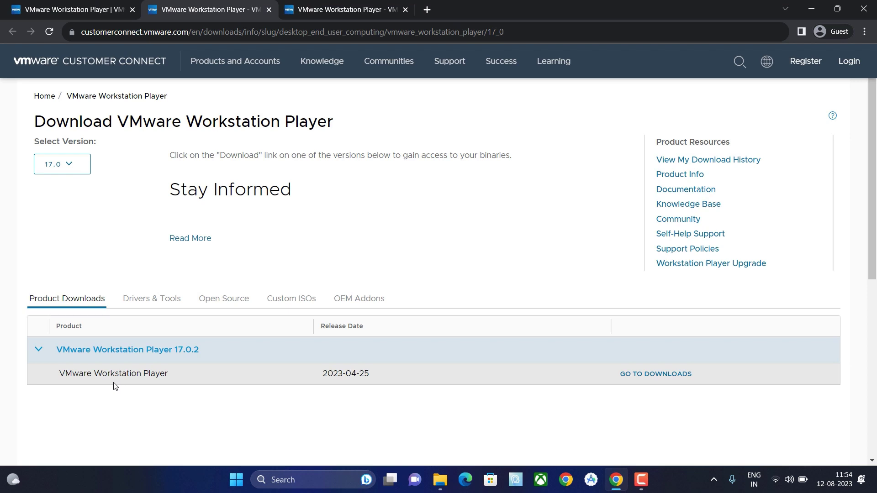
click(657, 376)
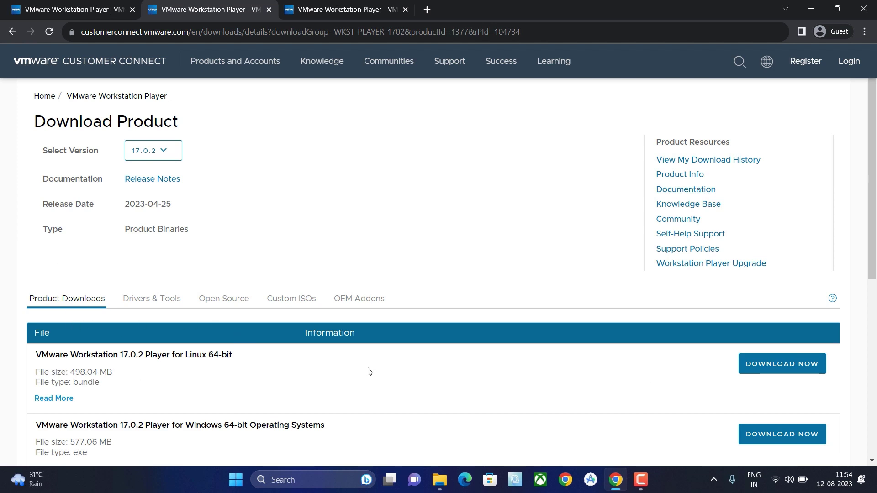
scroll(370, 375, down, 5)
scroll(369, 375, up, 2)
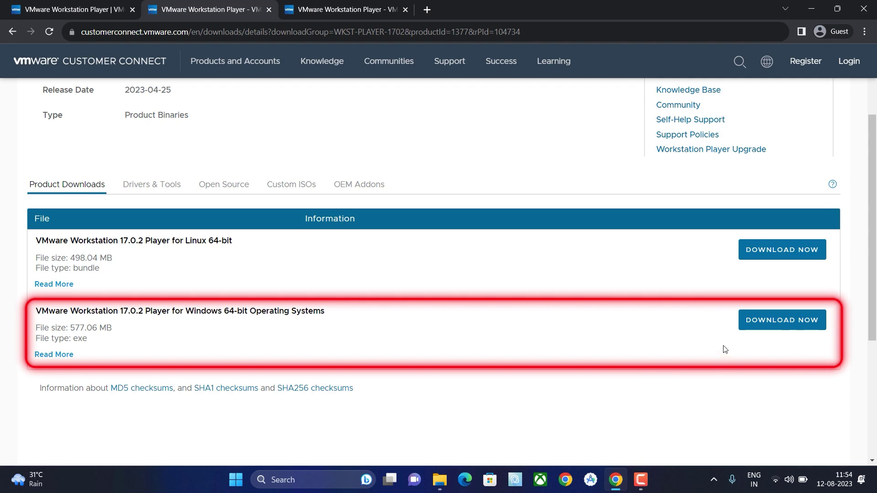
click(747, 327)
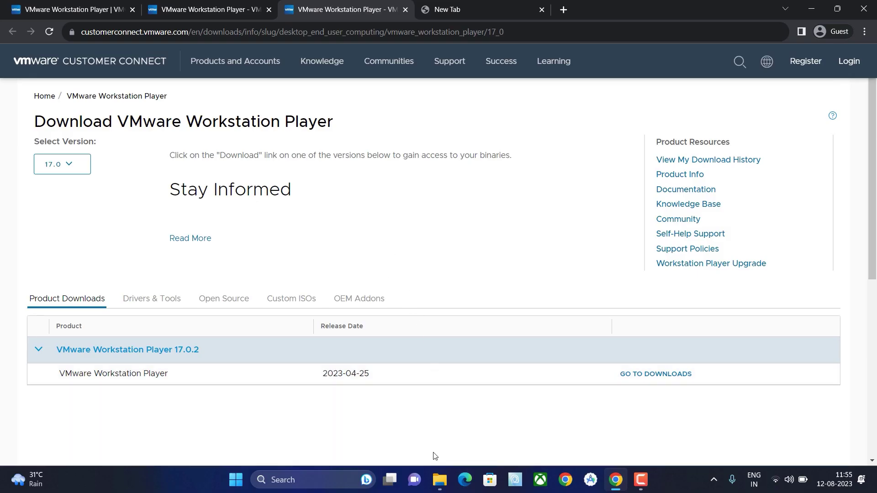
Switch to File Explorer and run the VMware-player-full-17.0.2 installer from the Neat Roots folder
click(439, 479)
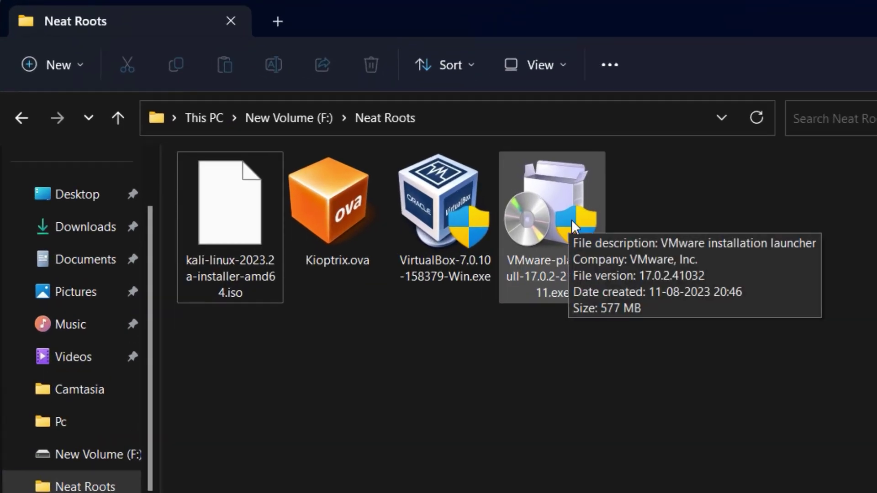
click(545, 270)
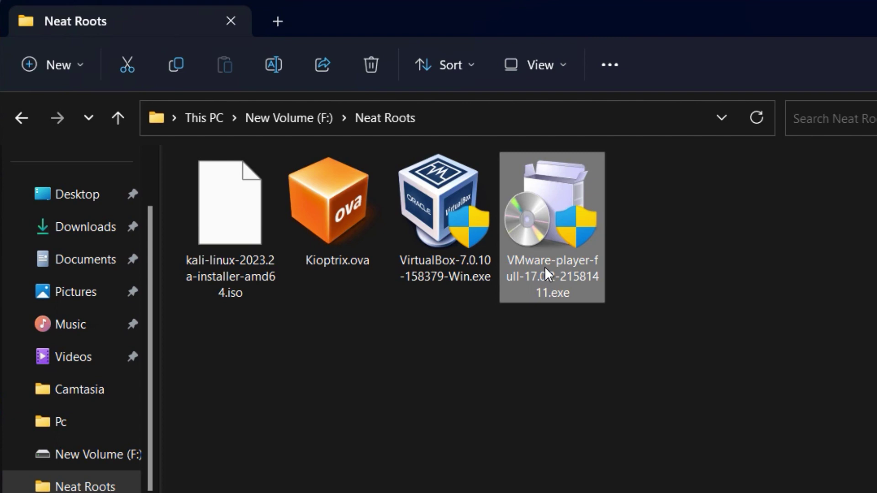
double_click(545, 267)
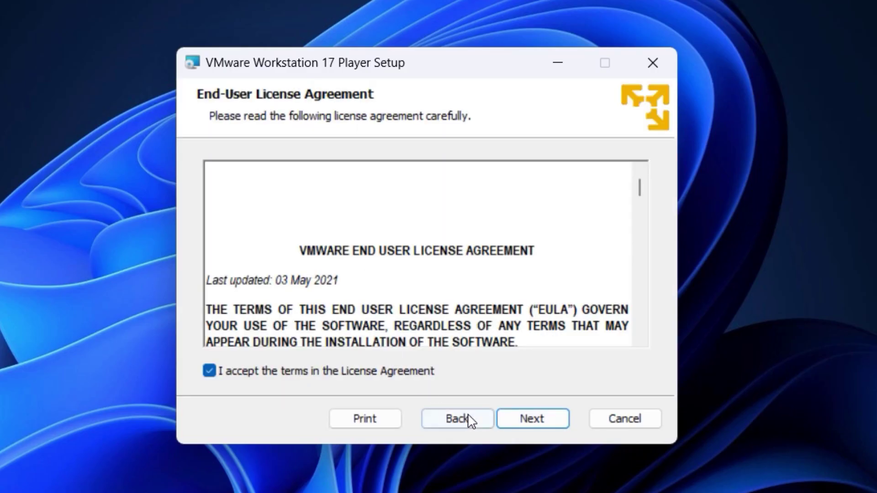
Proceed past the accepted license agreement and enable automatic installation of Windows Hypervisor Platform (WHP)
click(533, 419)
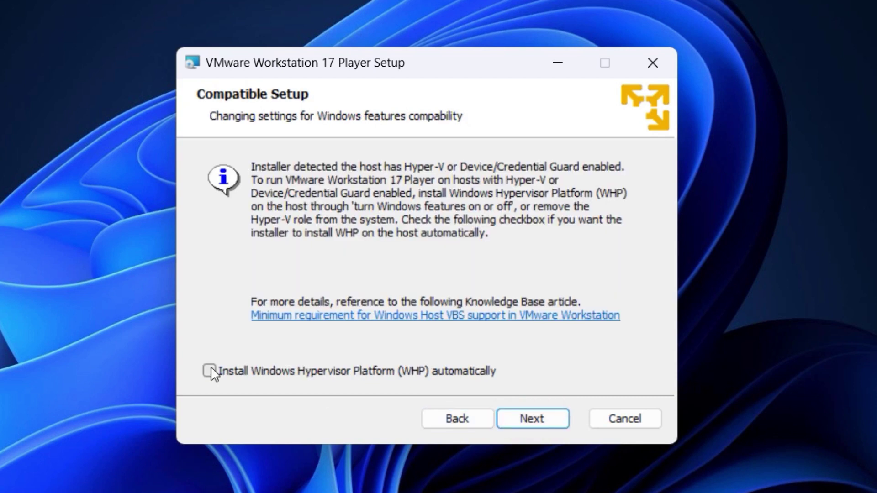
click(211, 371)
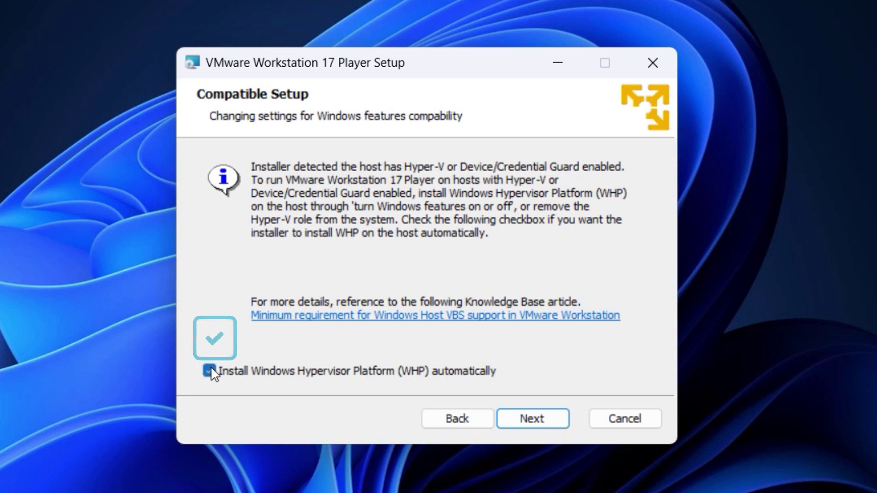
click(511, 418)
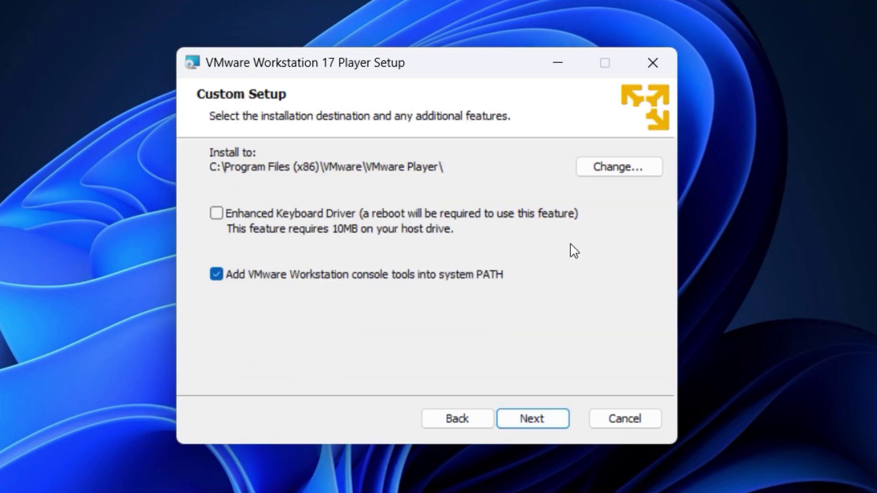
Set the installation destination to C:\Program Files (x86)\VMware\ and keep the other custom setup options
click(606, 162)
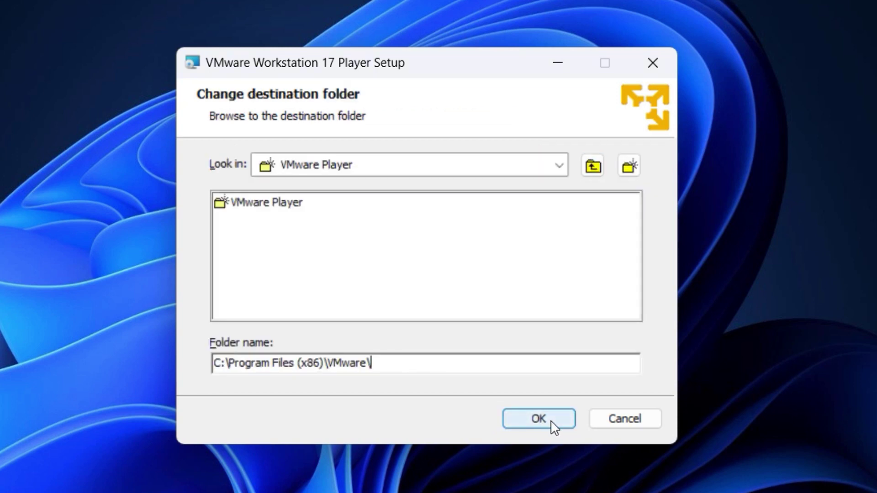
click(552, 421)
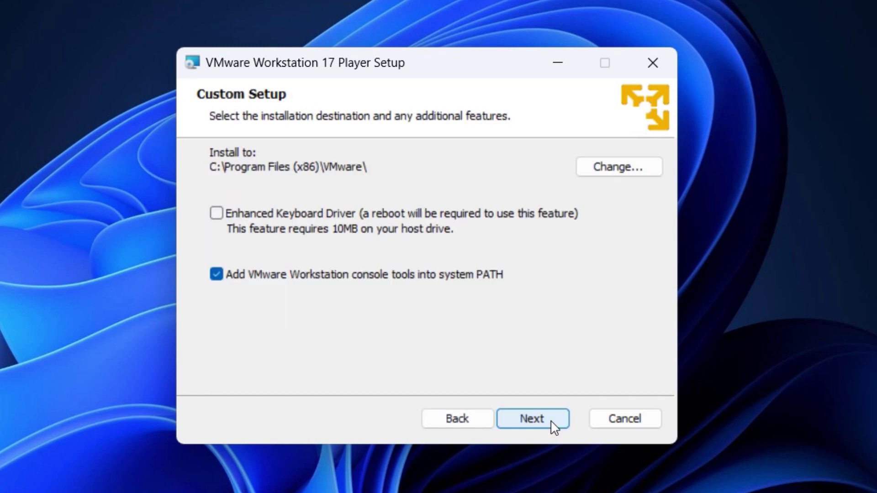
click(552, 422)
Keep the default user experience and shortcut options, install VMware Workstation 17 Player, and finish the setup wizard
scroll(435, 302, down, 5)
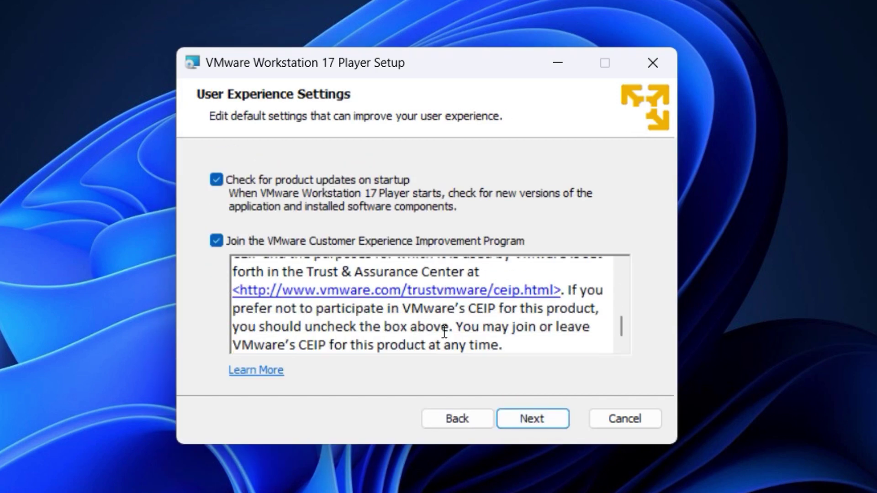
click(515, 420)
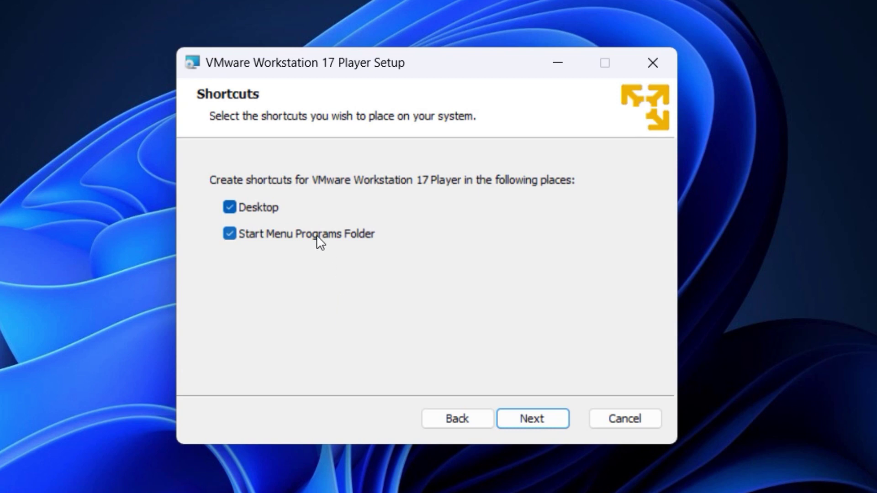
click(523, 419)
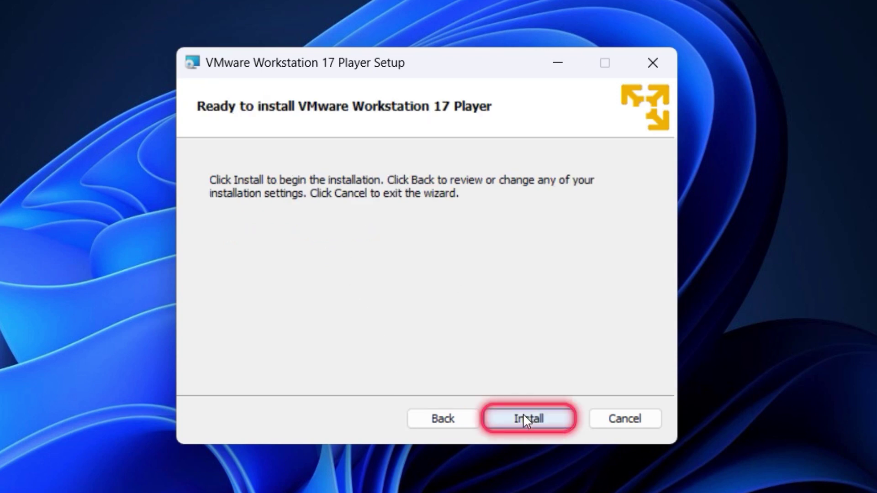
click(525, 419)
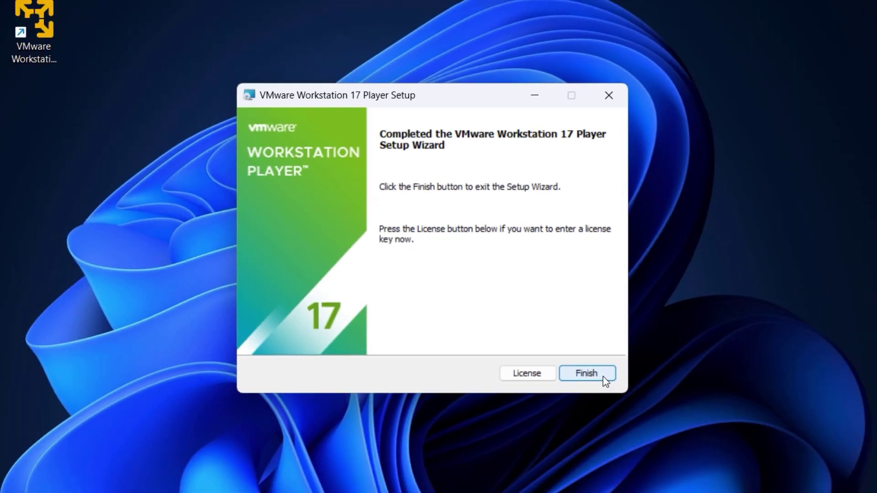
click(649, 420)
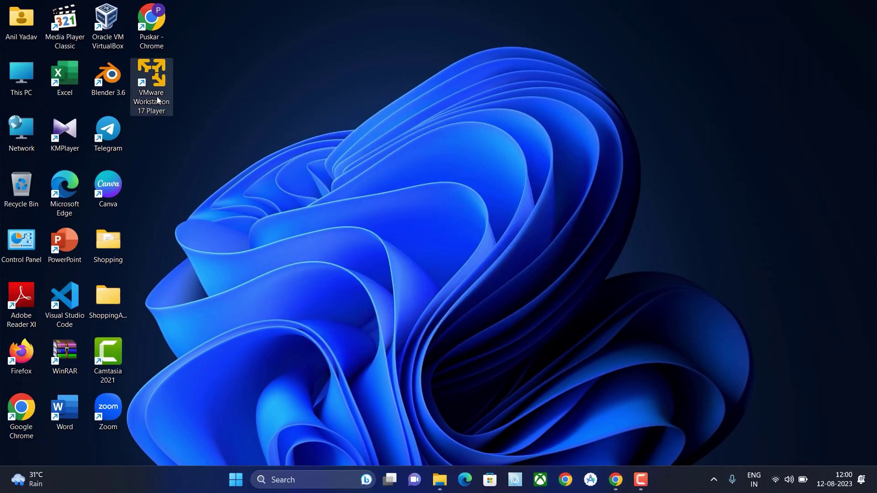
Launch VMware Workstation 17 Player from the desktop, continue with free non-commercial use, and close its window
double_click(158, 97)
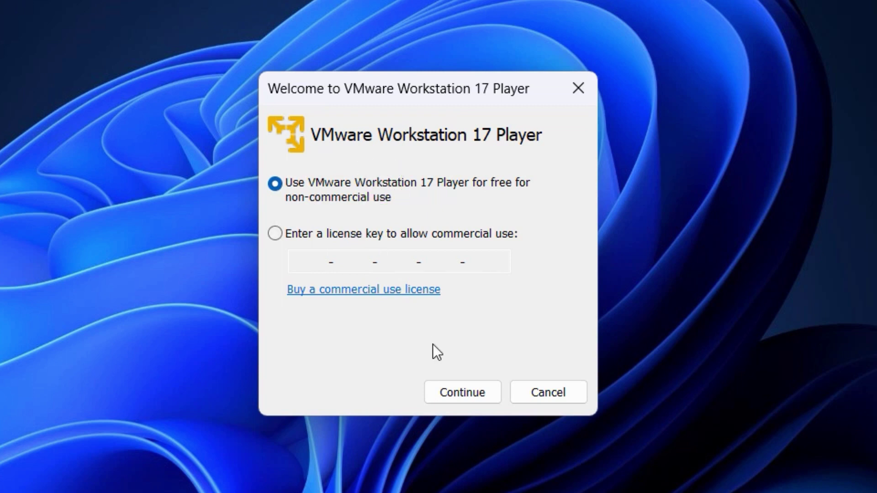
click(465, 402)
click(464, 394)
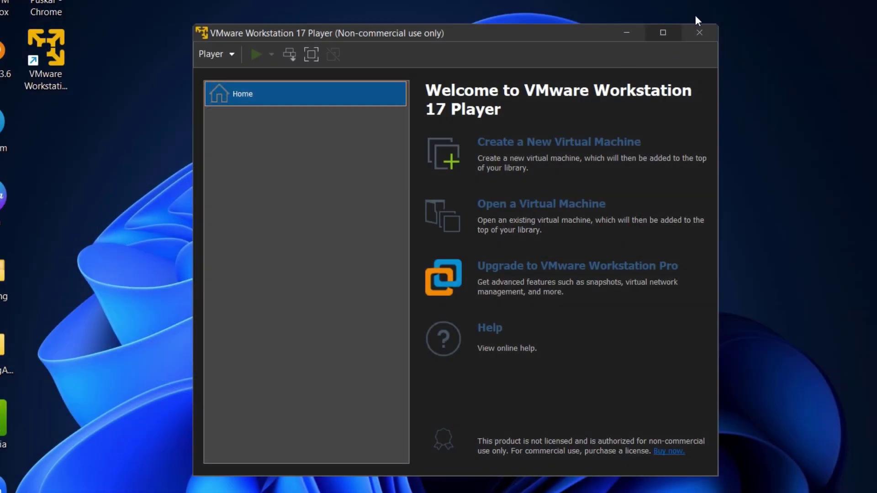
click(689, 32)
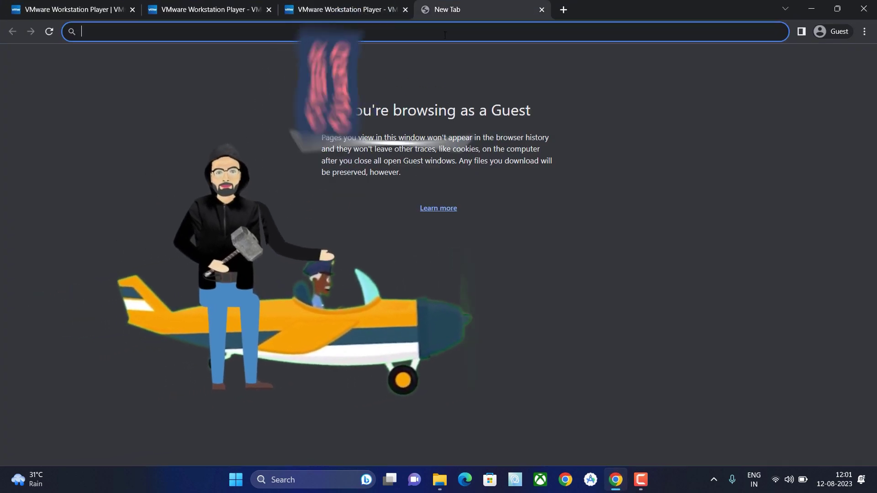
Switch to Chrome, search the web for "Virtualbox", and open the Downloads page on virtualbox.org
text(Virtua)
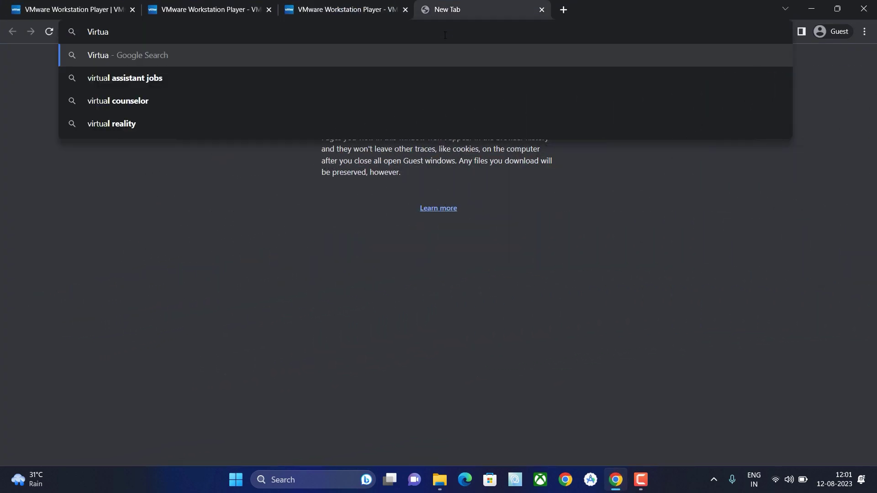
text(lbox)
key(Return)
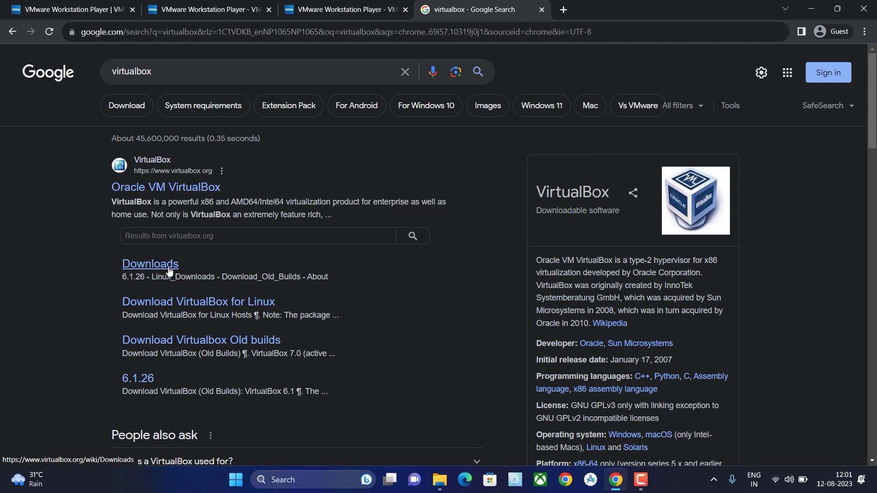
click(169, 265)
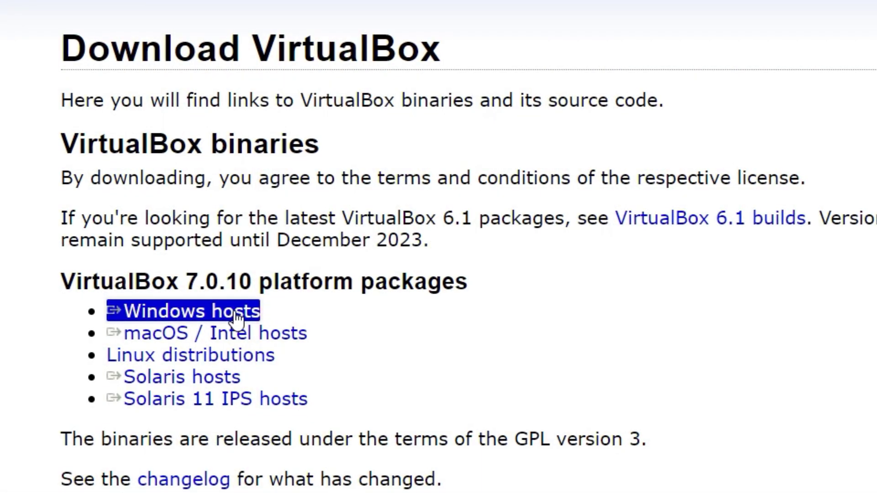
Download the VirtualBox 7.0.10 platform package for Windows hosts
click(223, 334)
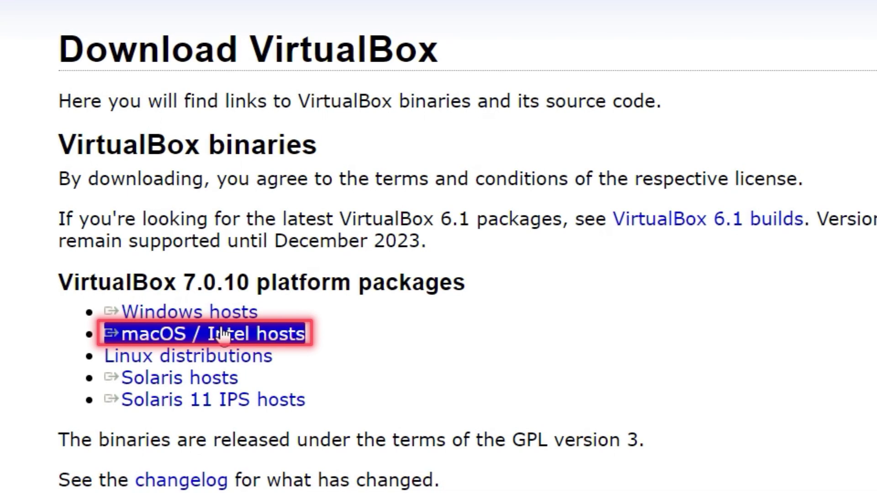
click(219, 357)
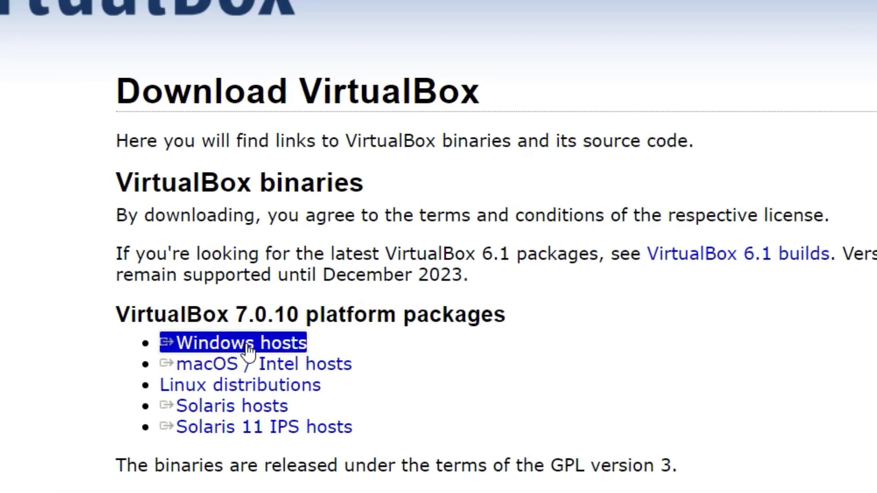
click(206, 313)
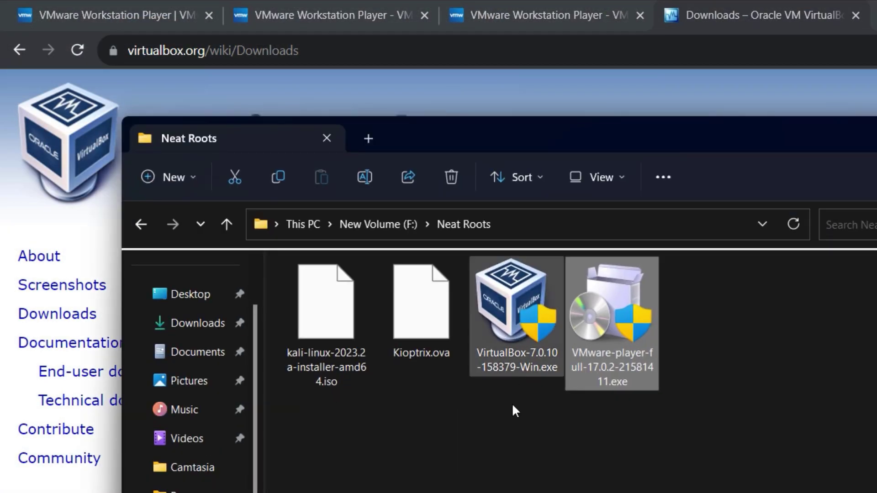
Run the VirtualBox-7.0.10 installer with the default features and location, and decline installation at the network interfaces warning
double_click(518, 371)
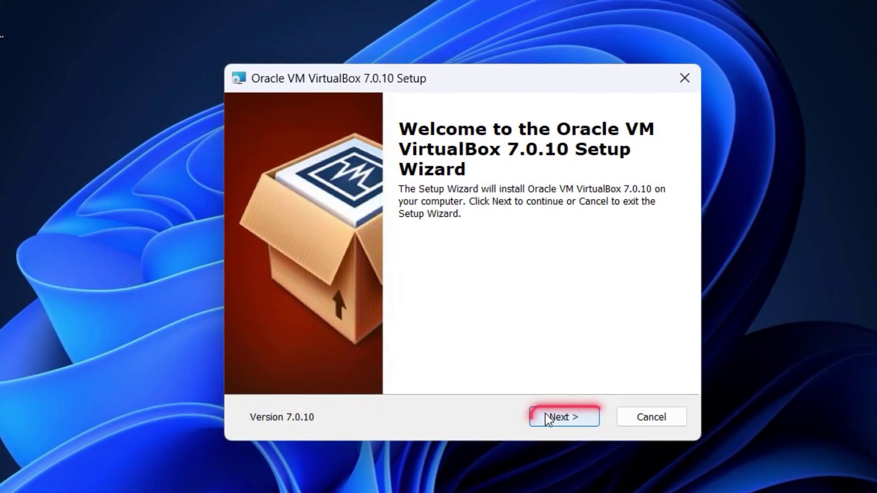
click(559, 417)
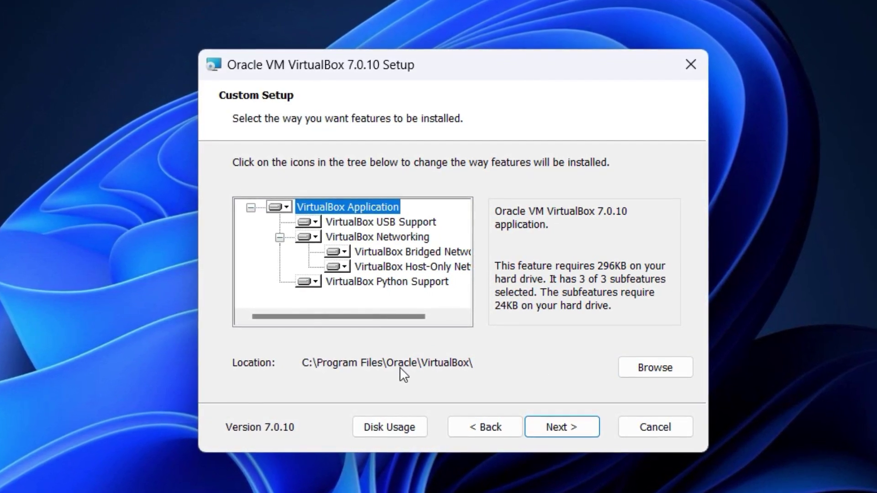
click(561, 431)
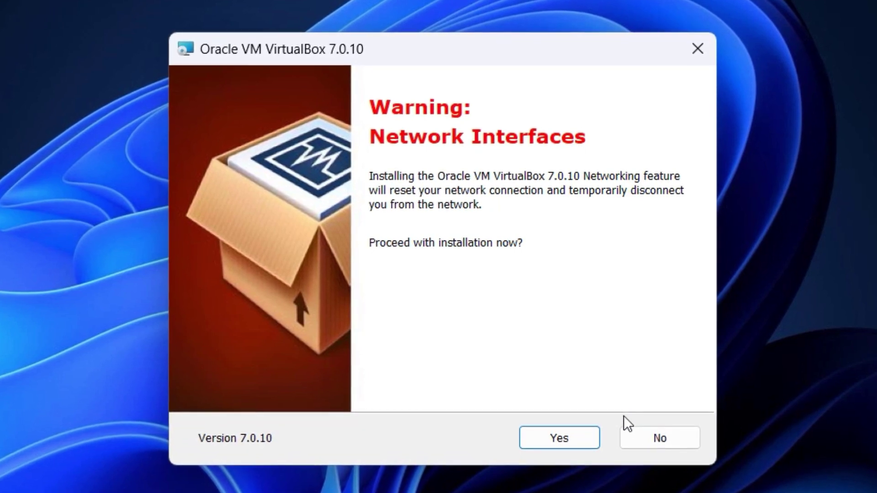
click(627, 430)
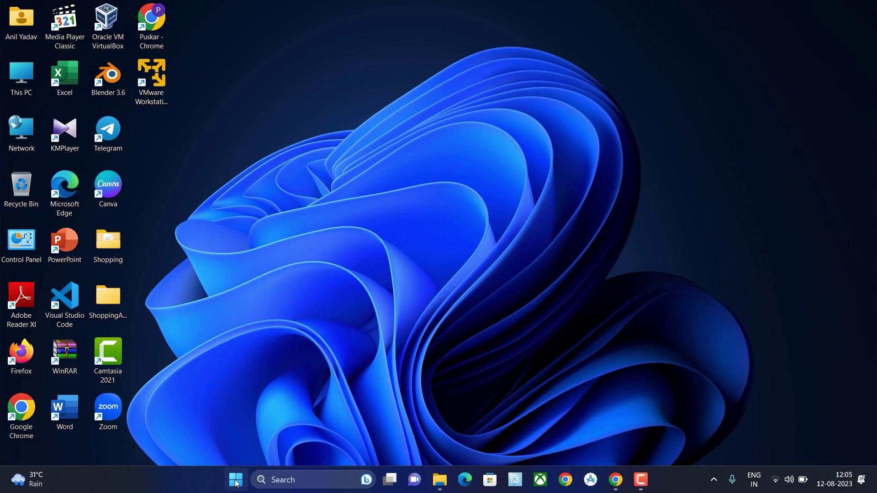
Choose to uninstall the recently added VMware Workstation 17 Player, and launch the Change setup for VMware Player in Programs and Features
click(235, 479)
right_click(357, 321)
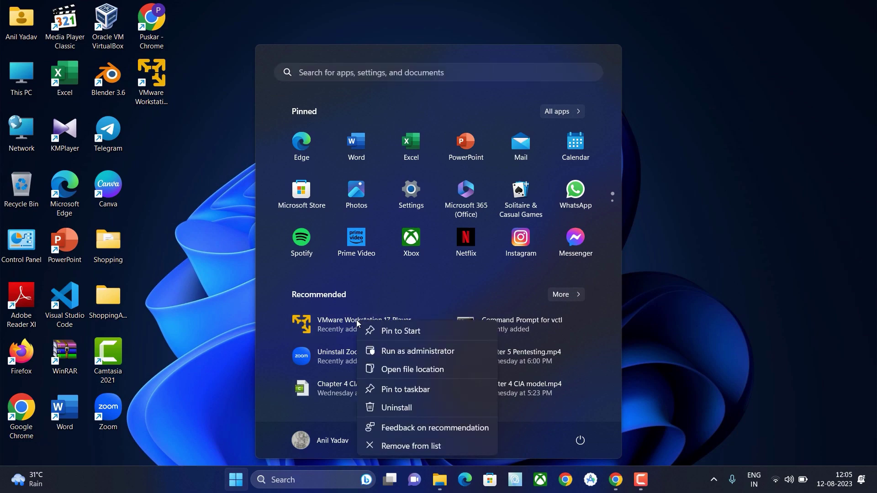
click(381, 406)
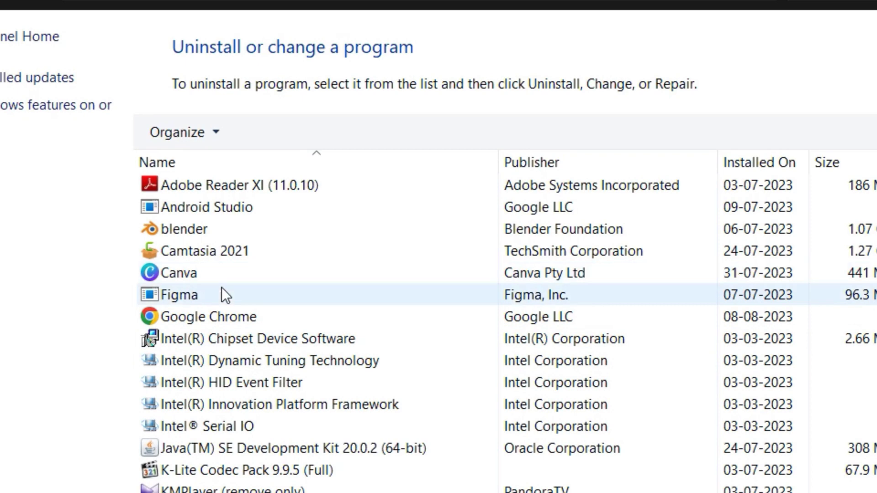
scroll(224, 329, down, 6)
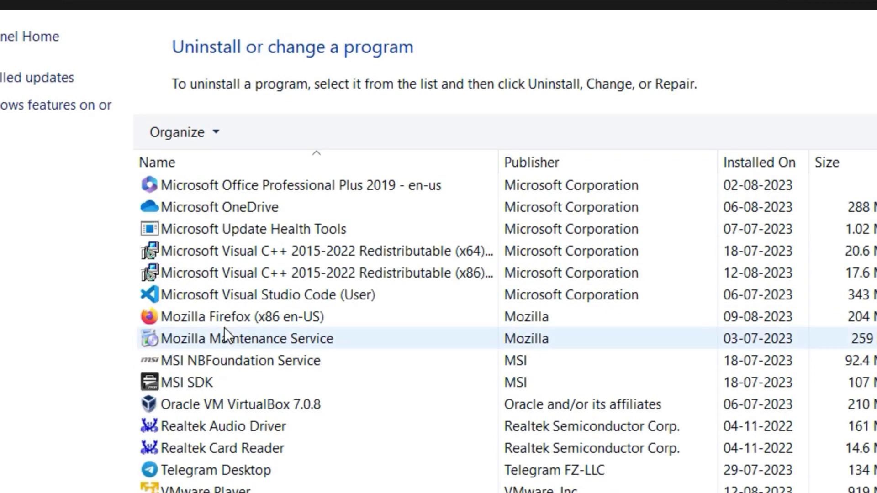
scroll(224, 328, down, 1)
right_click(344, 470)
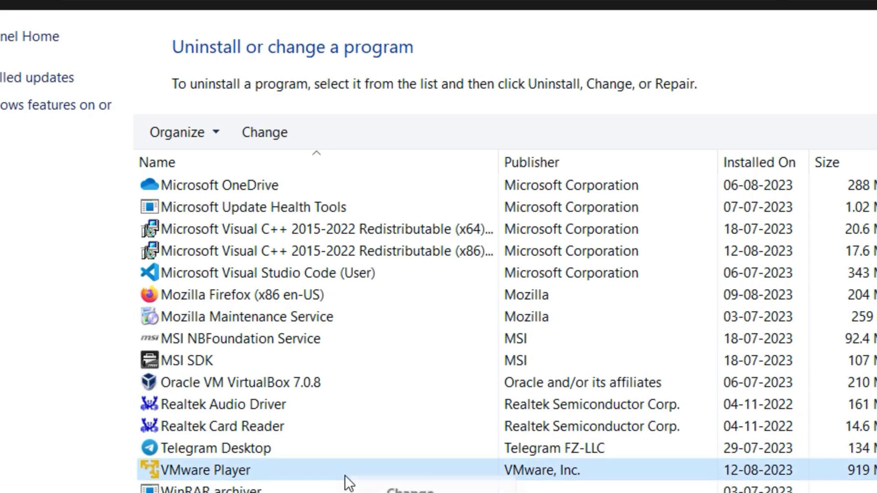
click(352, 490)
Remove VMware Workstation 17 Player with its setup wizard and finish the wizard
click(565, 424)
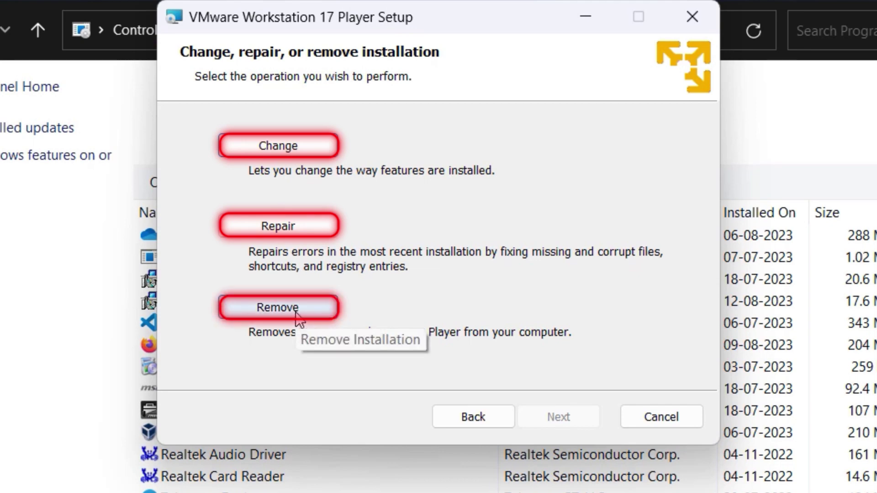
click(593, 417)
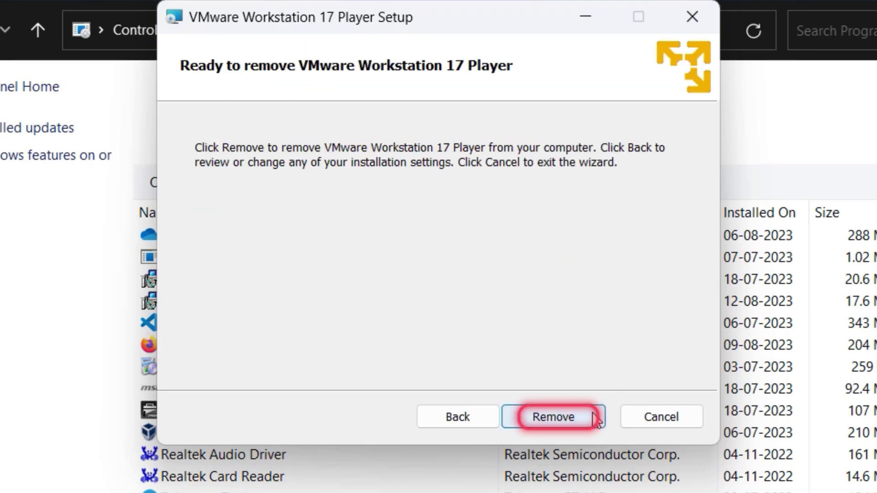
click(595, 417)
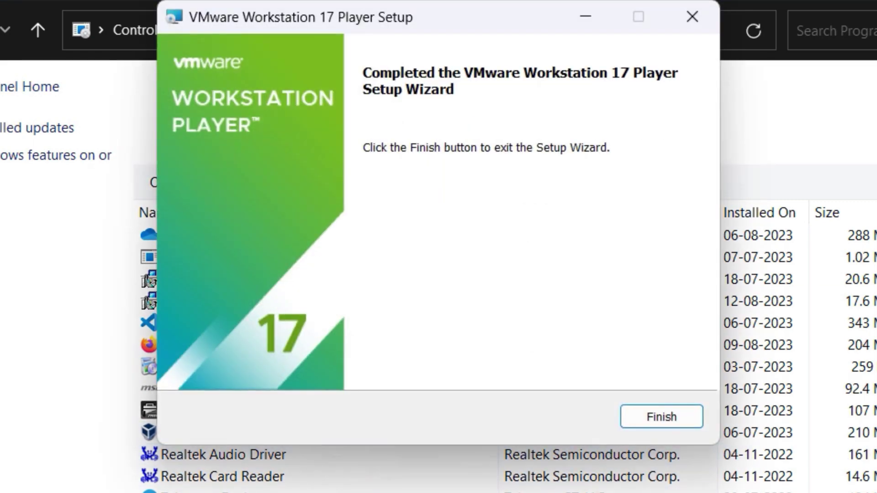
click(662, 424)
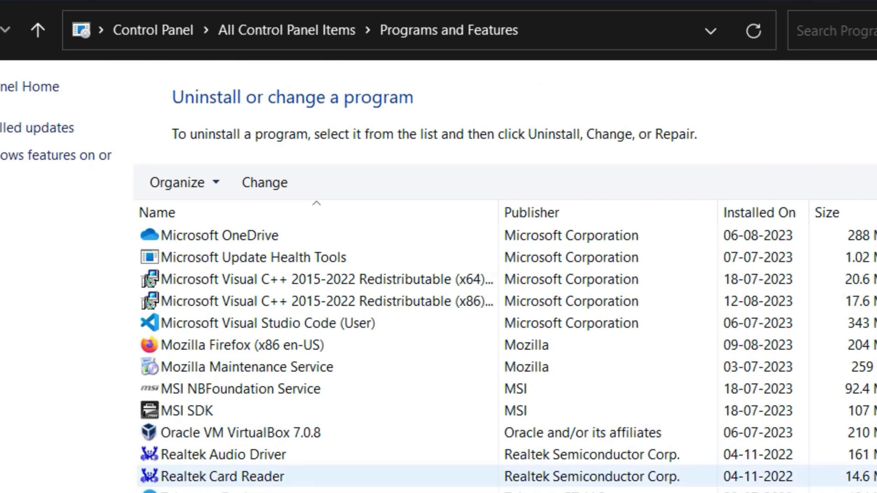
Refresh the installed programs list, check it for VMware Player, and close Programs and Features
right_click(781, 322)
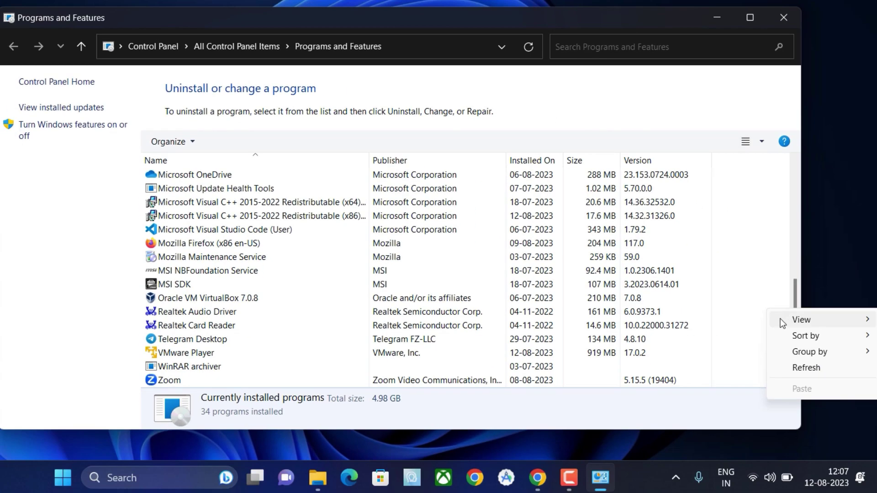
click(797, 369)
scroll(493, 327, down, 6)
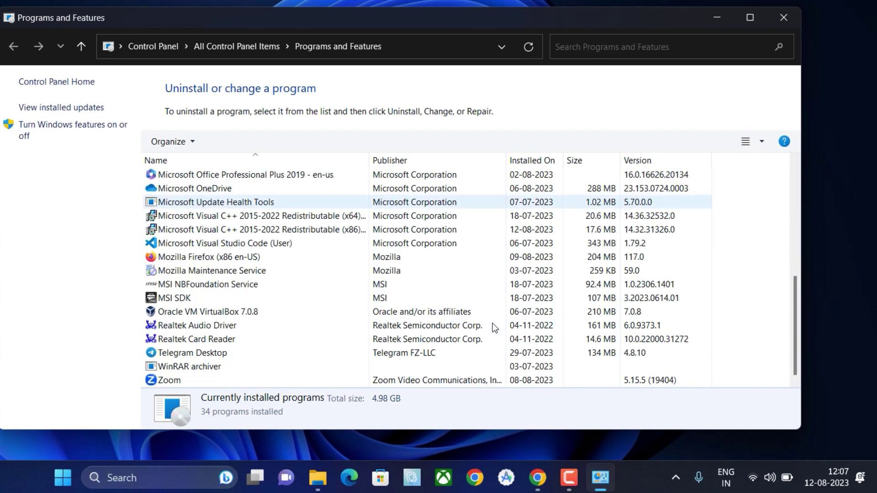
scroll(493, 327, up, 1)
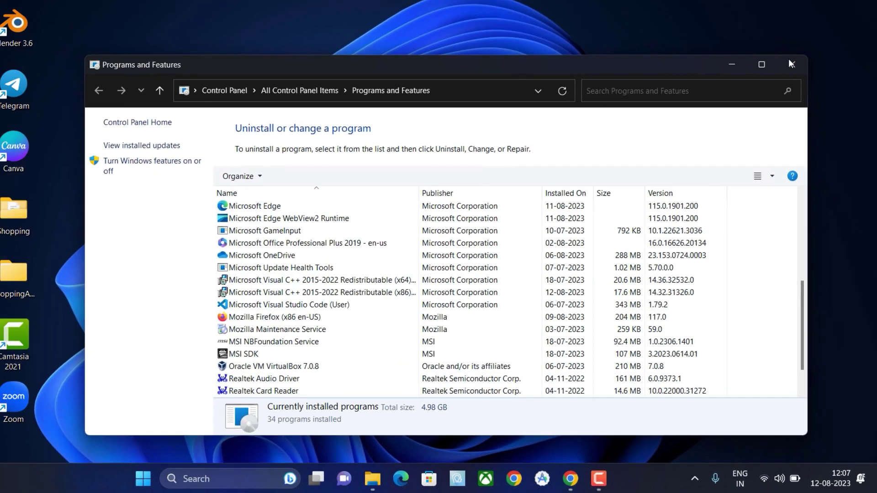
click(783, 17)
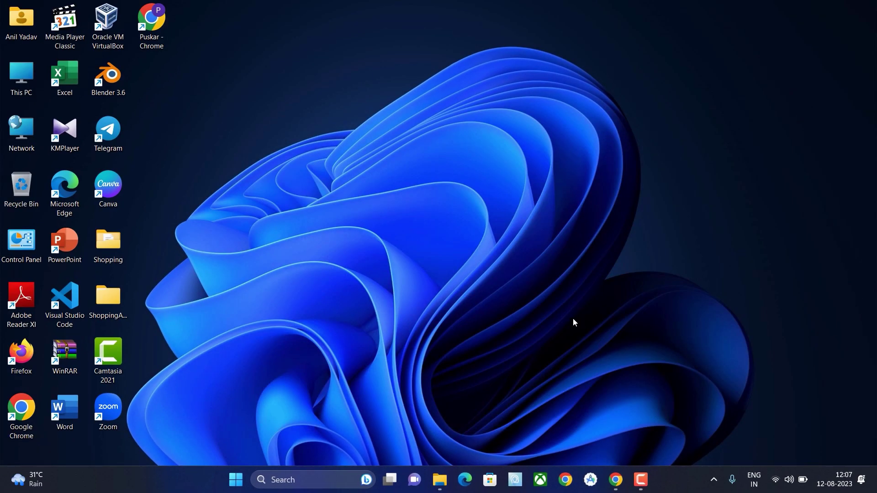